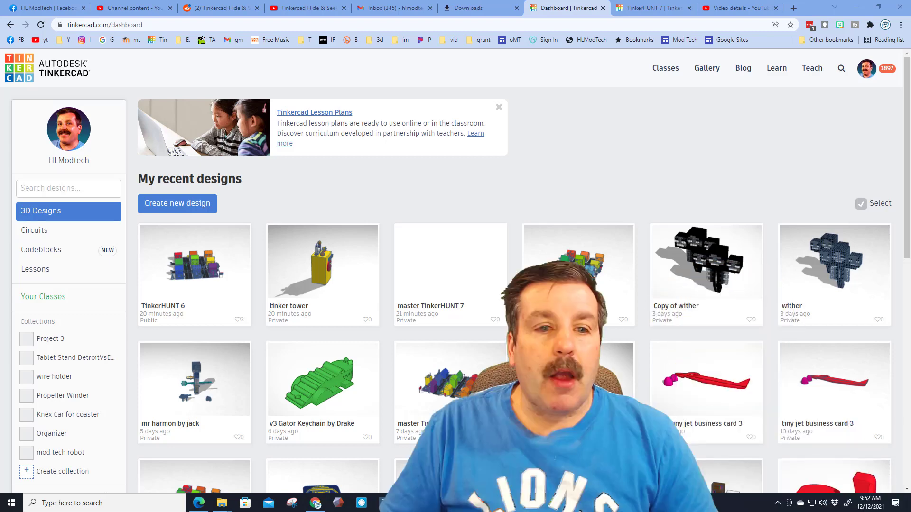
# Step: Start a new blank design and resize its workplane grid to 300 × 300 mm
pyautogui.moveTo(230, 307)
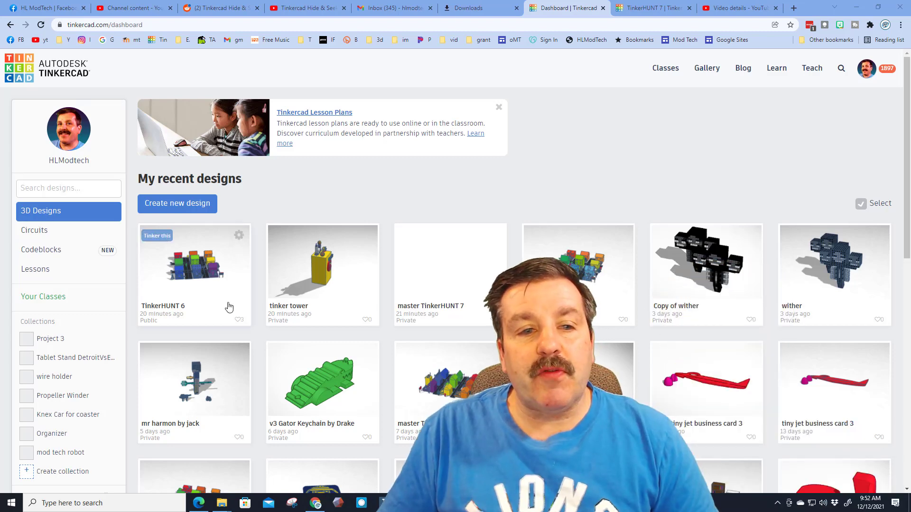
pyautogui.click(175, 204)
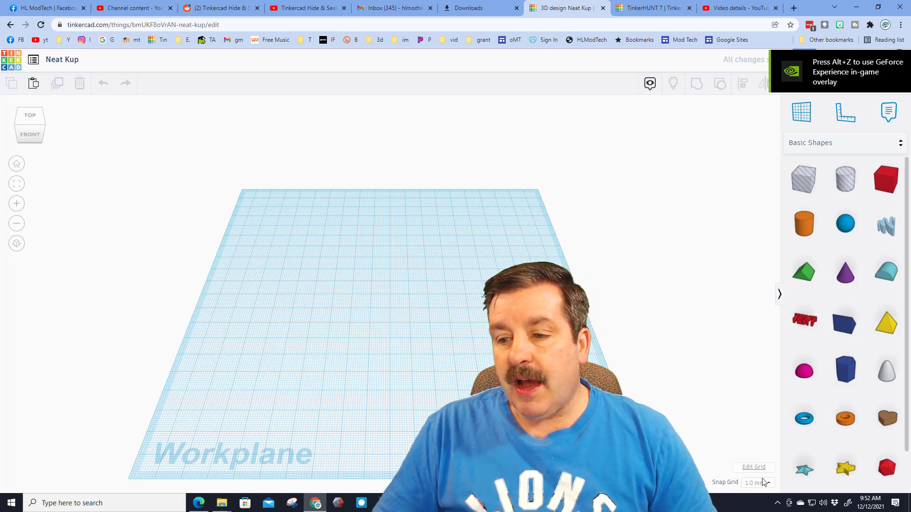
pyautogui.click(754, 469)
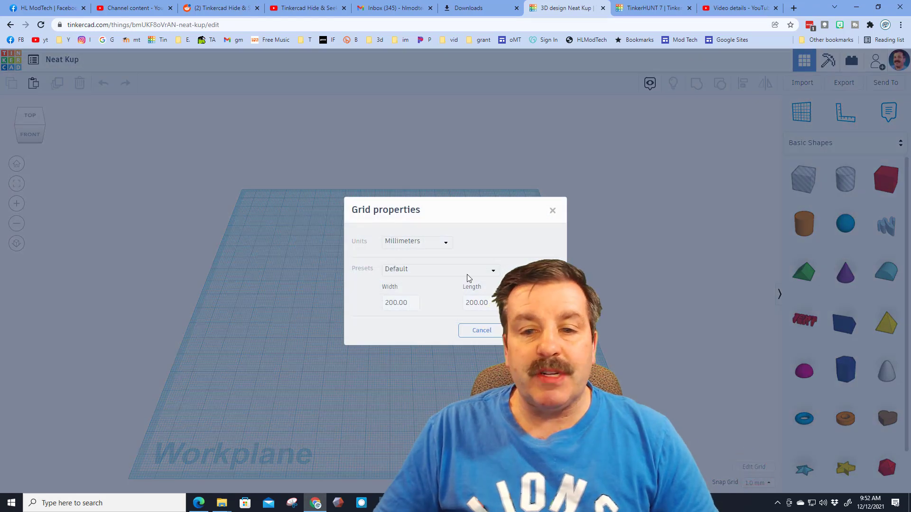
pyautogui.click(421, 243)
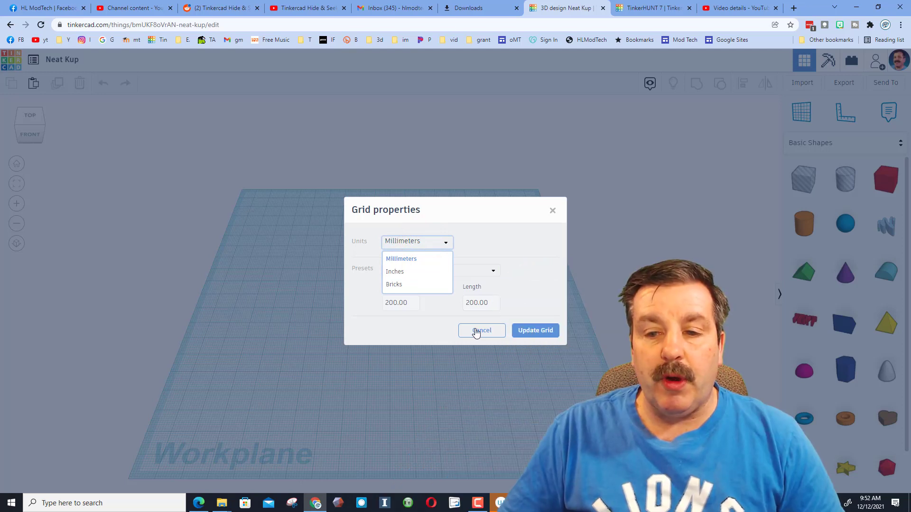
pyautogui.click(408, 302)
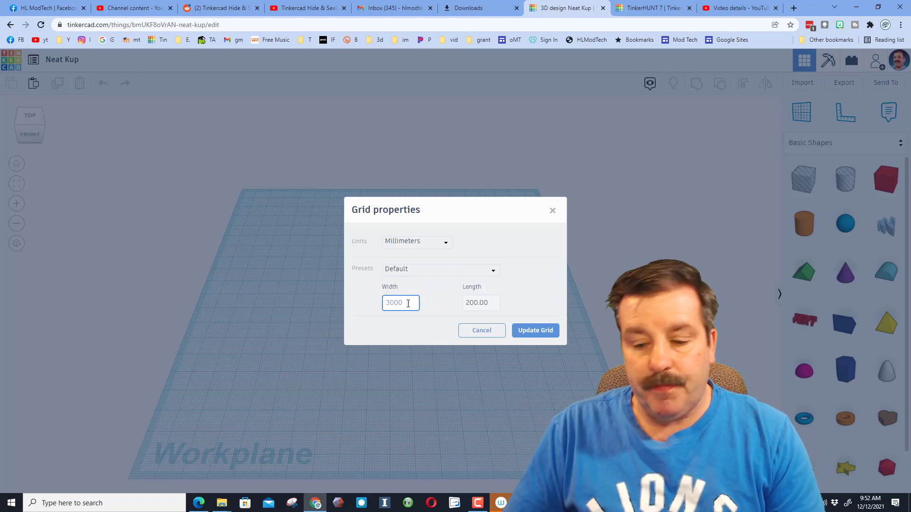
pyautogui.click(484, 302)
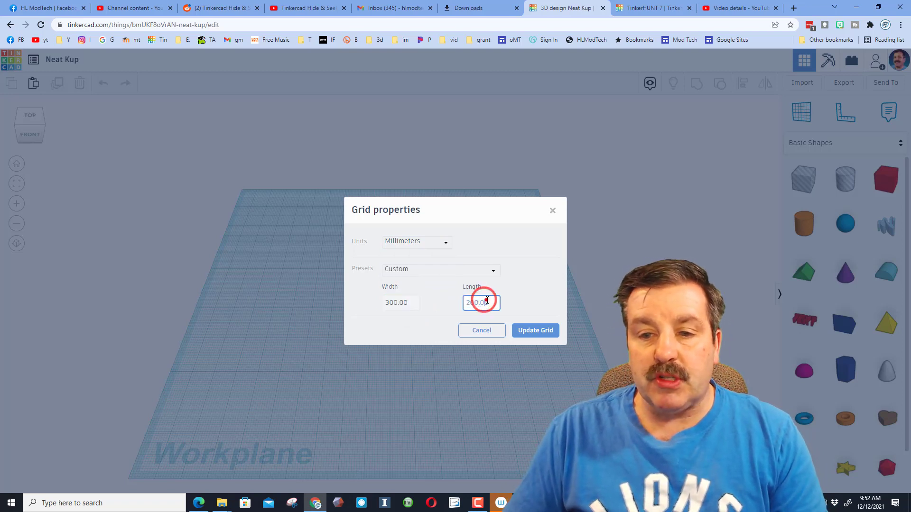
pyautogui.press('BackSpace')
pyautogui.press('BackSpace')
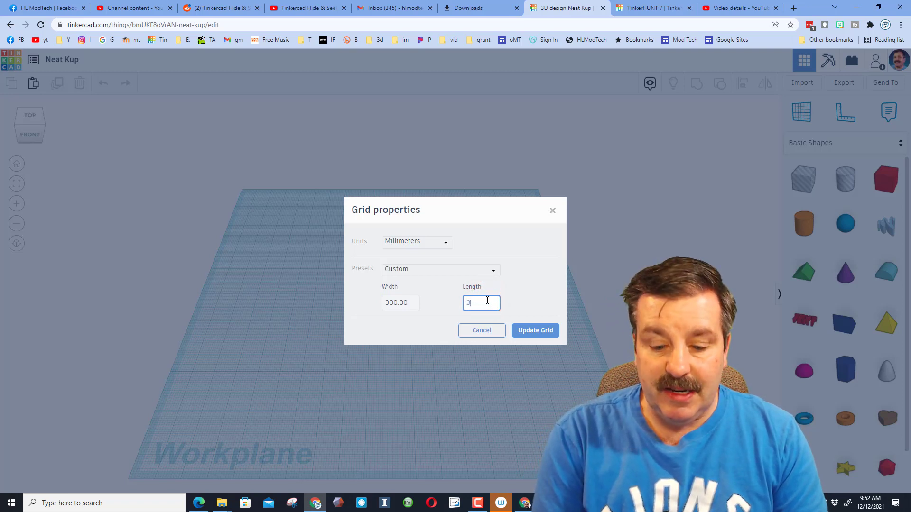
pyautogui.click(535, 330)
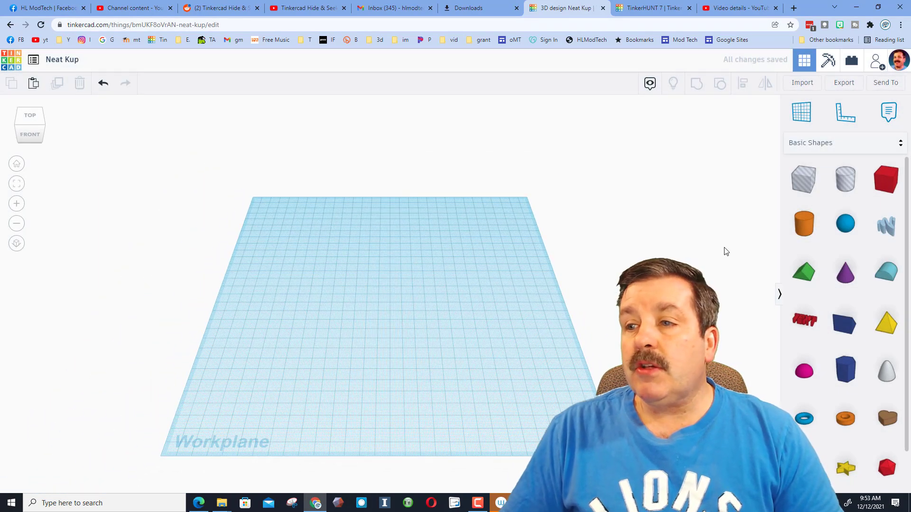
# Step: Place a box and size it to 150 × 200 mm, 3 mm high
pyautogui.moveTo(885, 180); pyautogui.dragTo(339, 289)
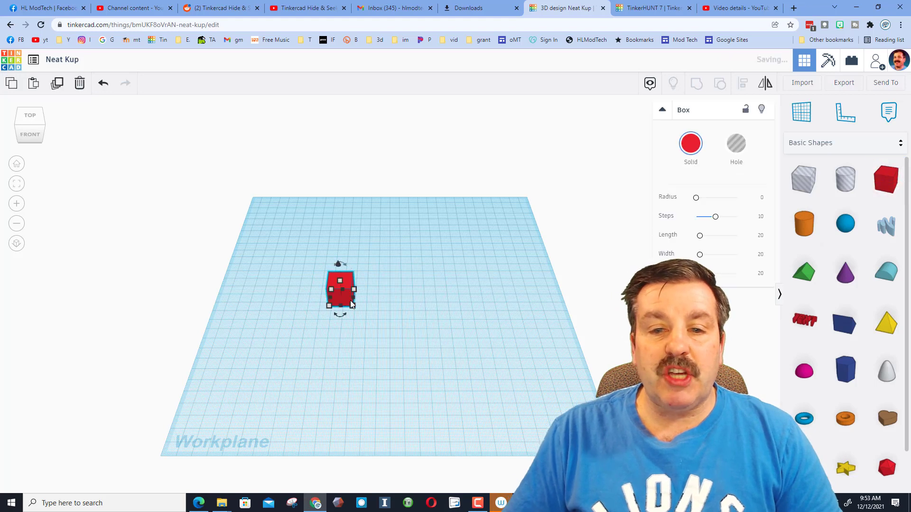
pyautogui.click(338, 340)
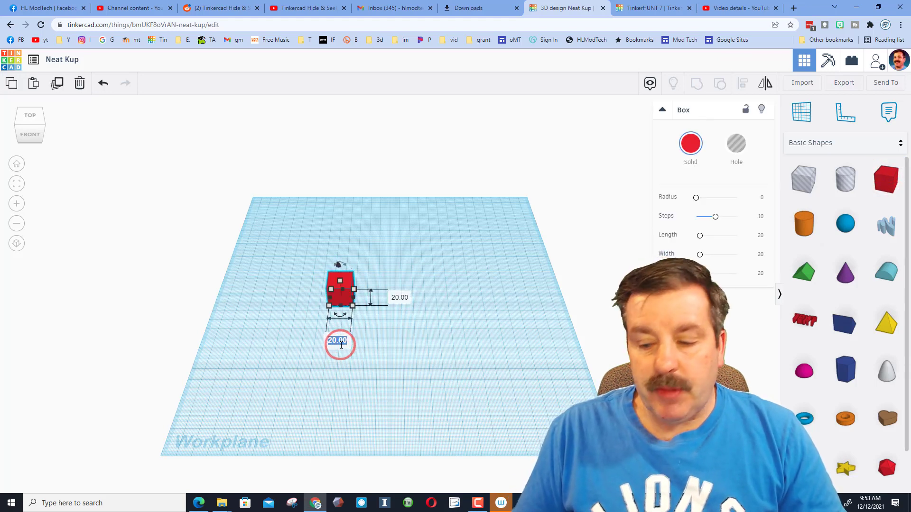
pyautogui.write('150')
pyautogui.press('Return')
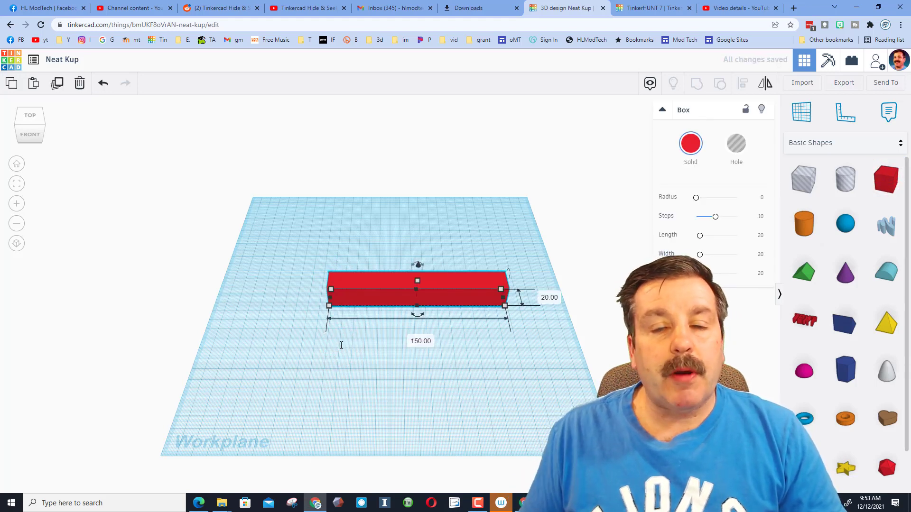
pyautogui.write('200')
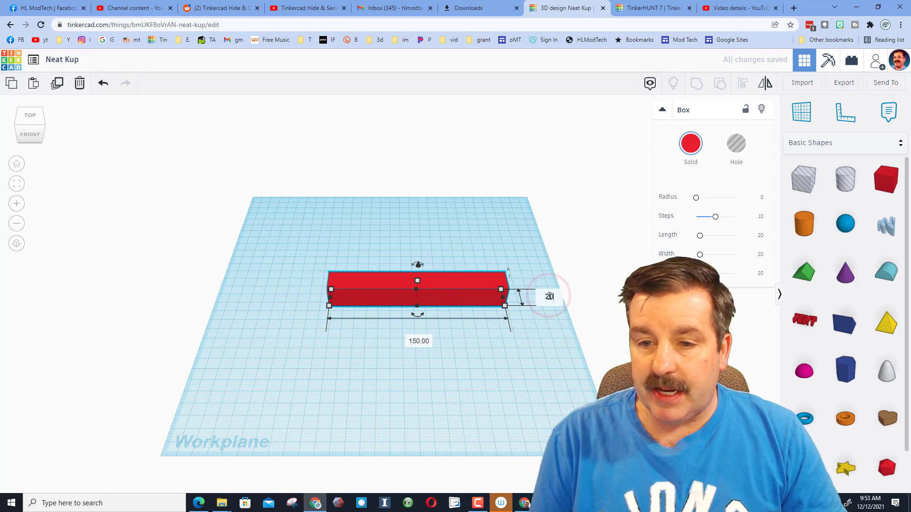
pyautogui.press('Return')
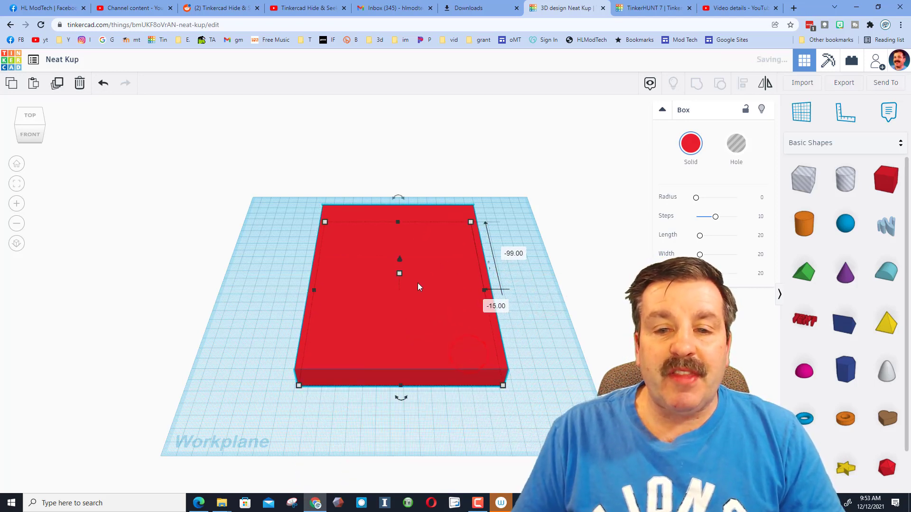
pyautogui.click(439, 283)
pyautogui.write('3')
pyautogui.press('Return')
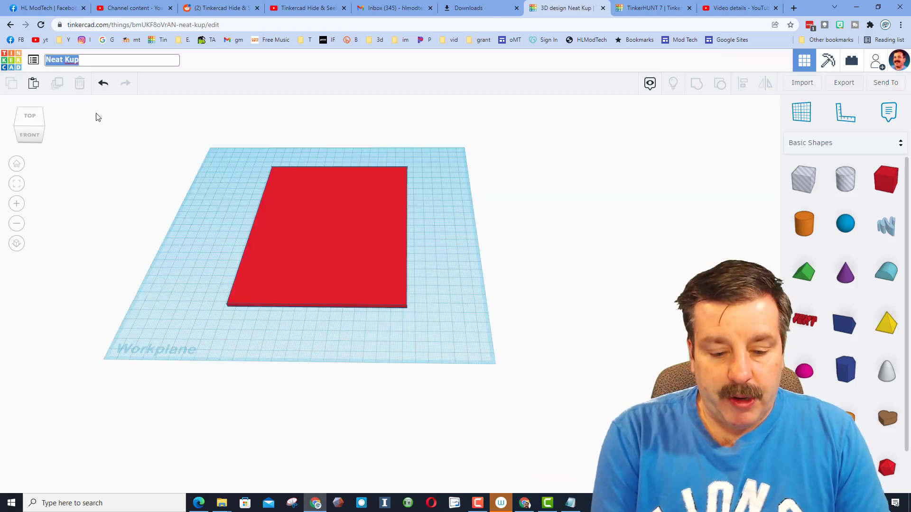
# Step: Rename the design 'wall plate' and zoom in on the plate
pyautogui.write('wall plate')
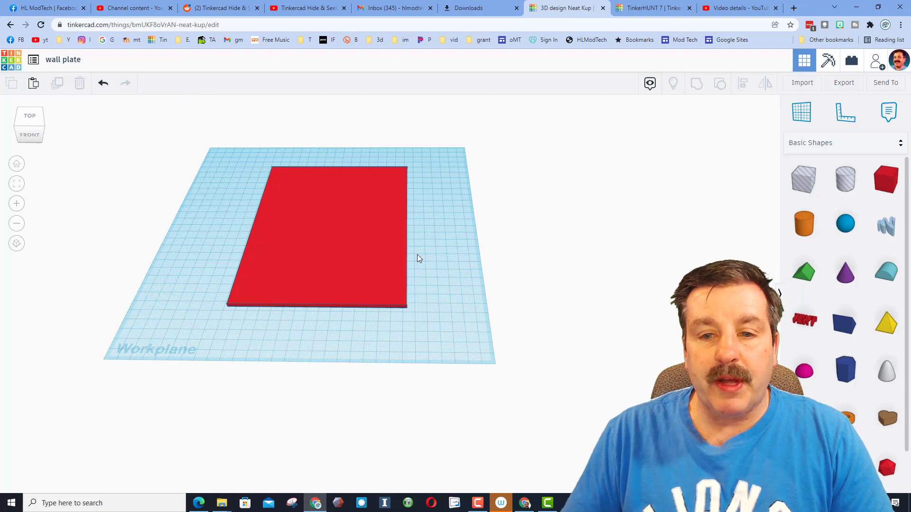
pyautogui.scroll(3, 379, 253)
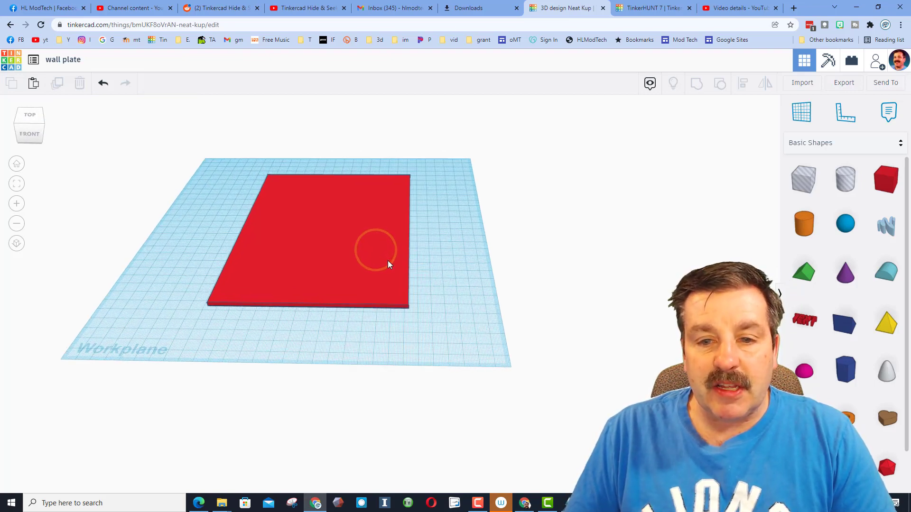
pyautogui.scroll(2, 394, 261)
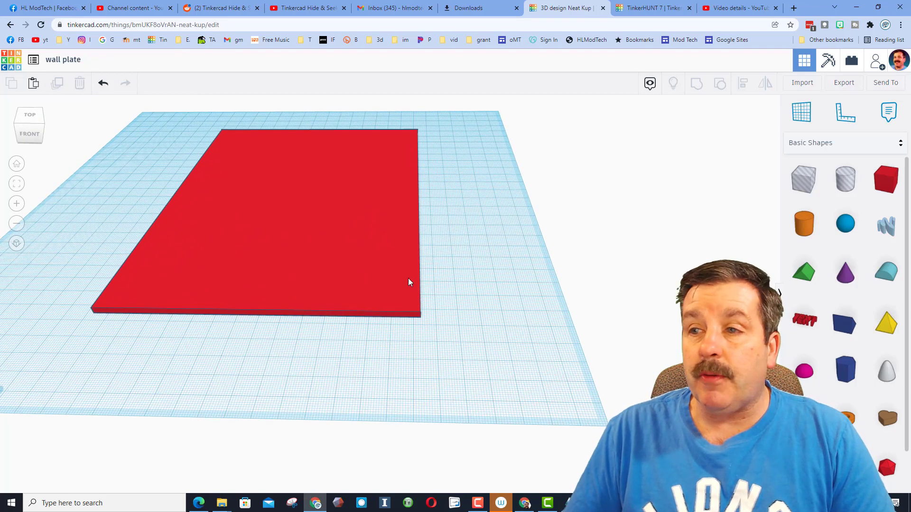
# Step: Anchor the ruler at the plate corner and add a cylinder scaled evenly to 38 mm
pyautogui.click(845, 112)
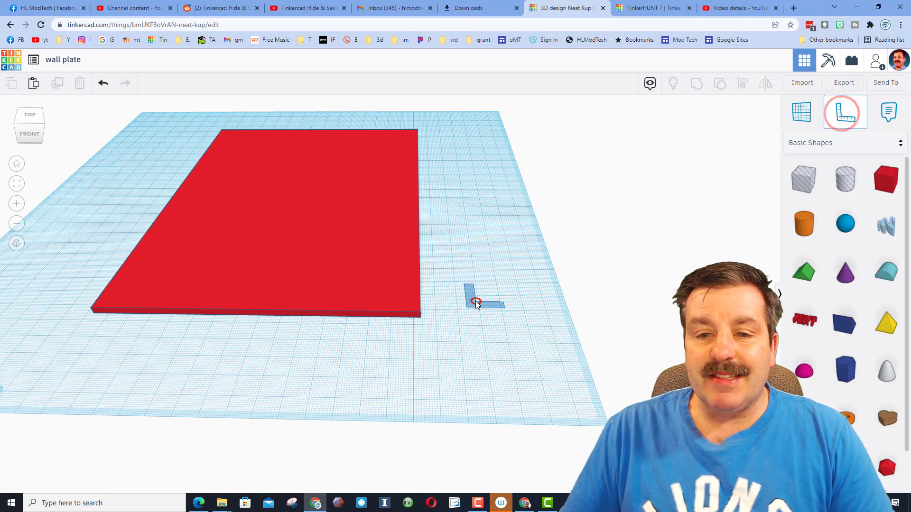
pyautogui.click(430, 318)
pyautogui.click(420, 315)
pyautogui.scroll(-1, 420, 315)
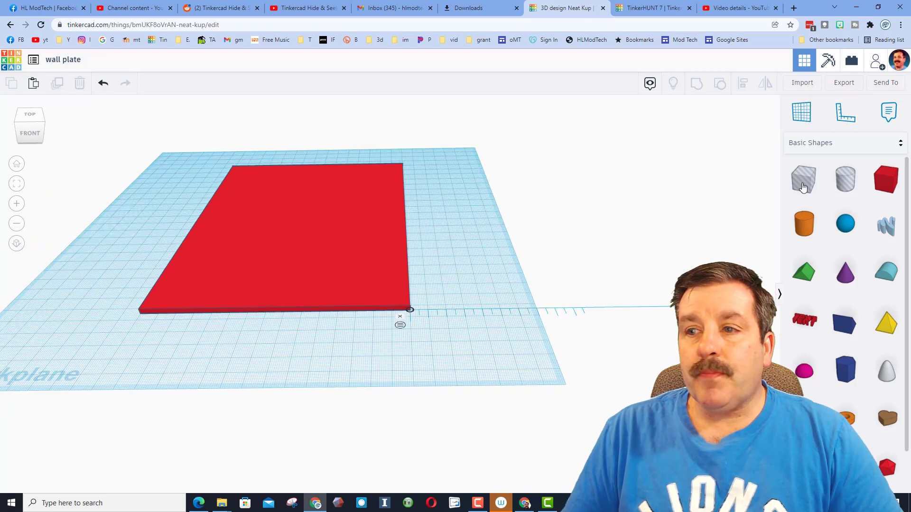
pyautogui.moveTo(826, 185); pyautogui.dragTo(456, 279)
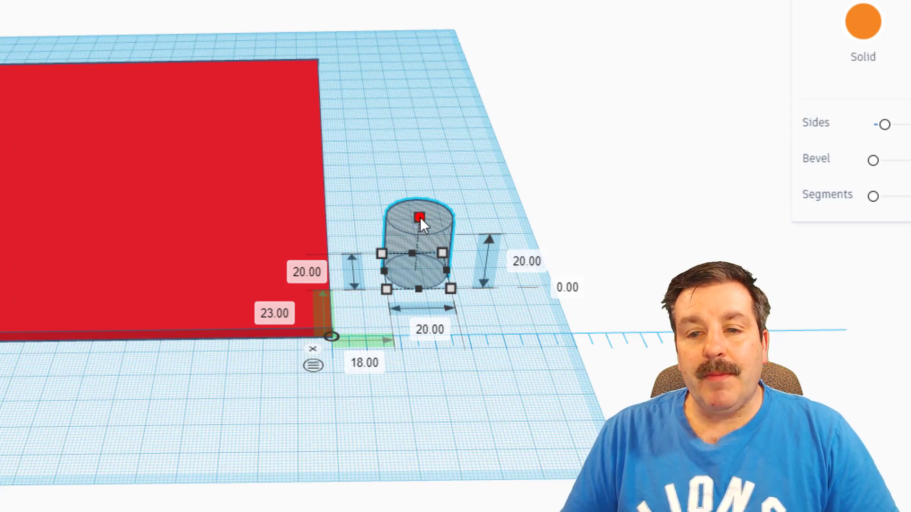
pyautogui.keyDown('shift'); pyautogui.moveTo(420, 218); pyautogui.dragTo(495, 166); pyautogui.keyUp('shift')
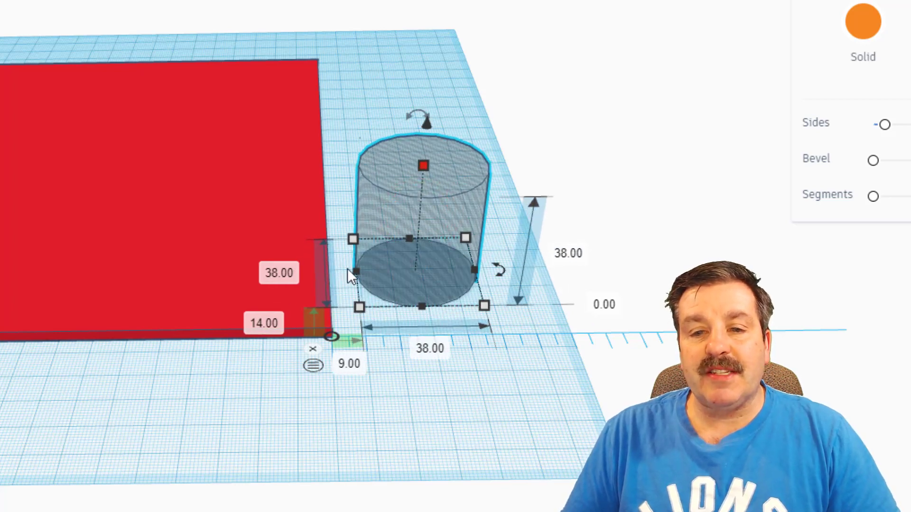
# Step: Set the cylinder's depth and width to 4 mm each
pyautogui.click(283, 269)
pyautogui.write('4')
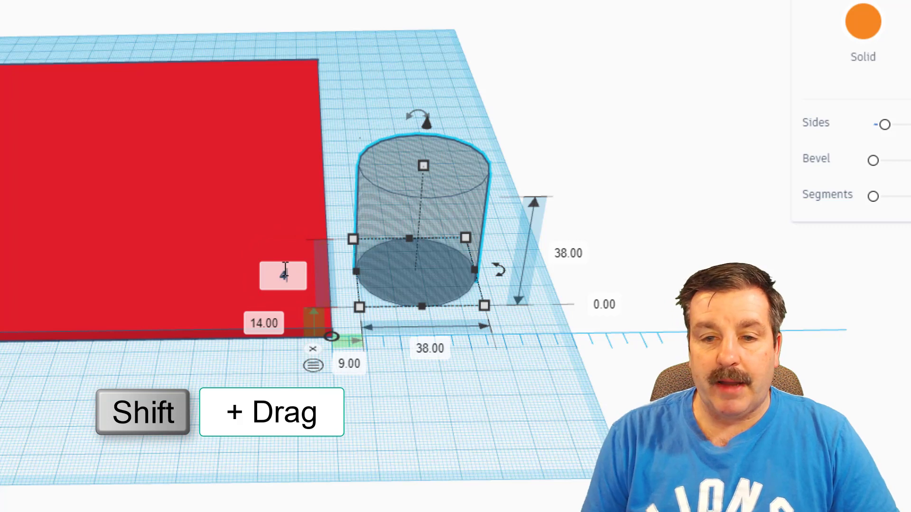
pyautogui.press('Return')
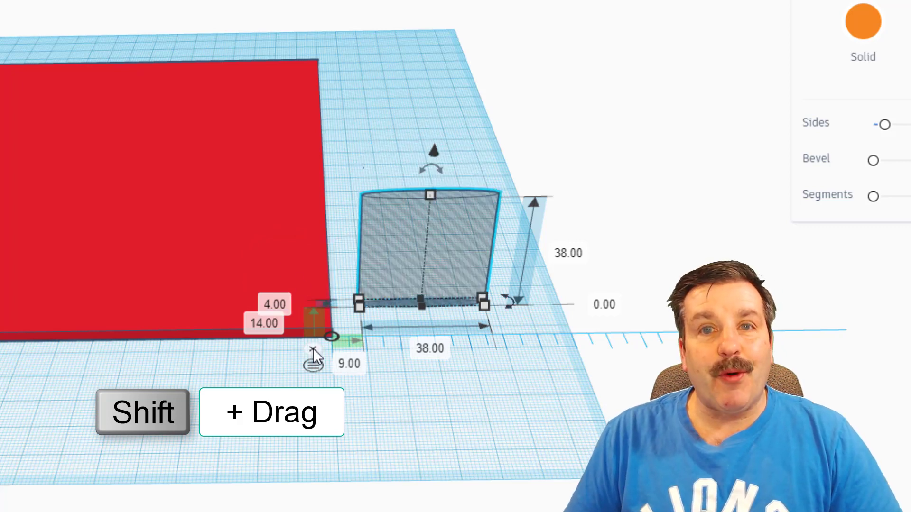
pyautogui.click(430, 351)
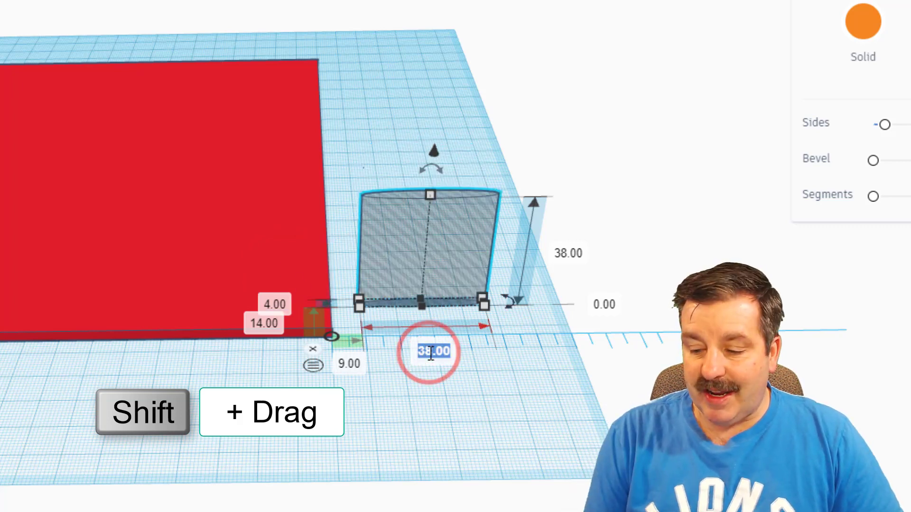
pyautogui.write('4')
pyautogui.press('Return')
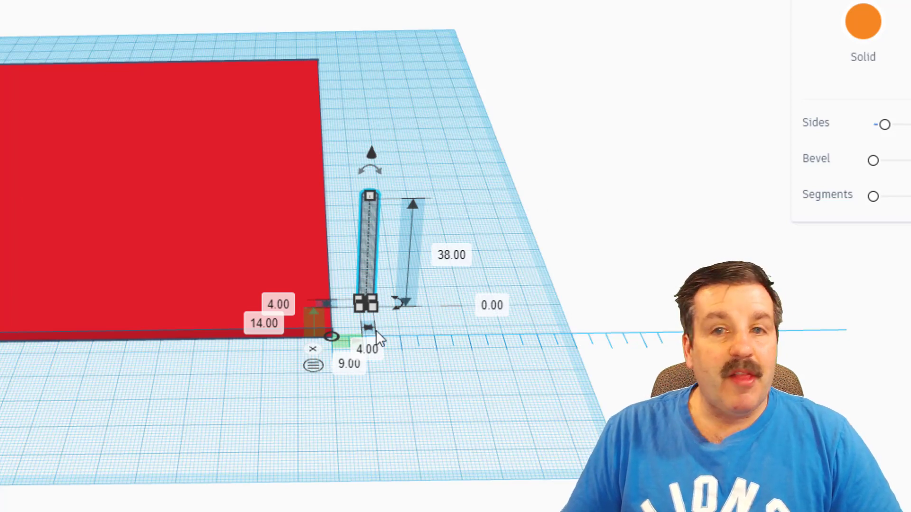
pyautogui.scroll(5, 398, 372)
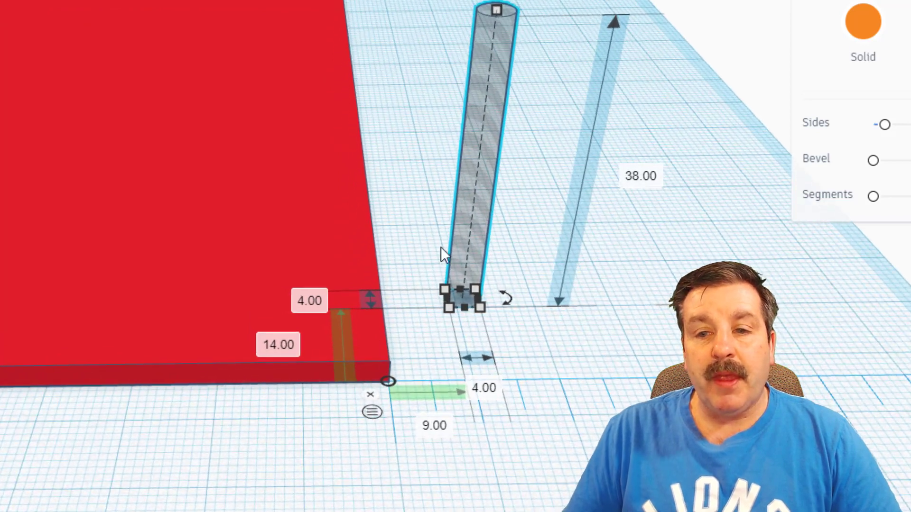
# Step: Switch the ruler to midpoint measuring and move the peg onto the red plate
pyautogui.click(463, 243)
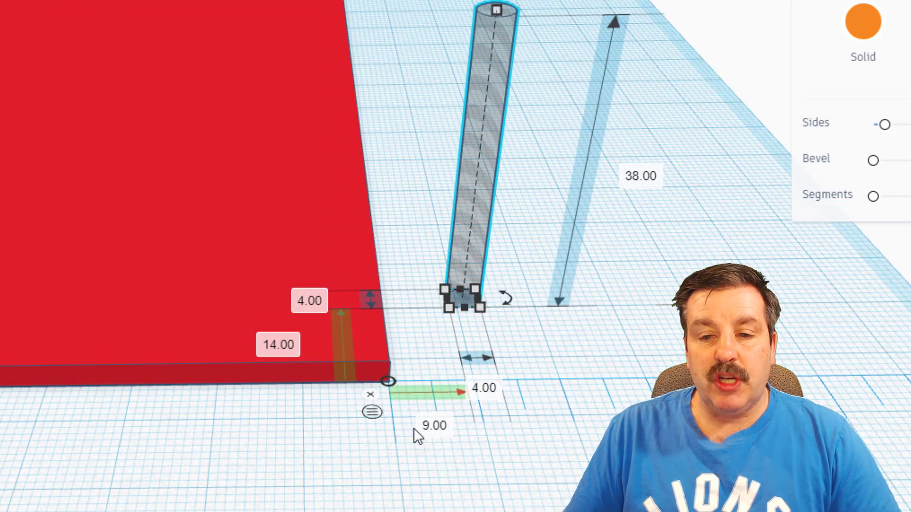
pyautogui.scroll(-2, 410, 420)
pyautogui.click(355, 394)
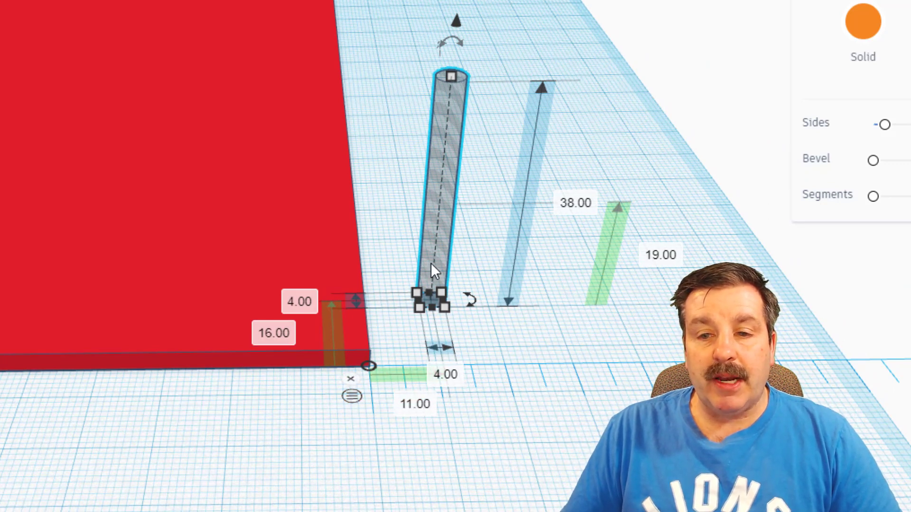
pyautogui.moveTo(429, 263); pyautogui.dragTo(174, 259)
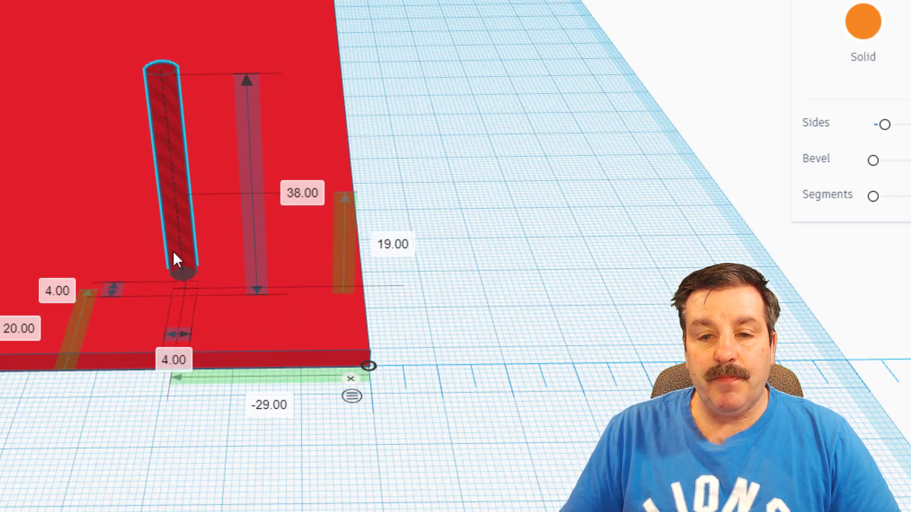
pyautogui.click(262, 401)
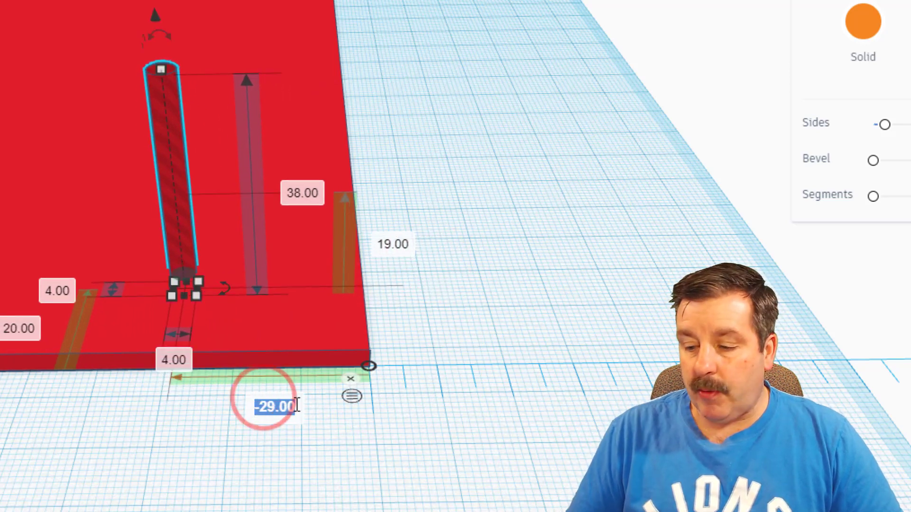
pyautogui.press('BackSpace')
pyautogui.write('-10')
pyautogui.press('Return')
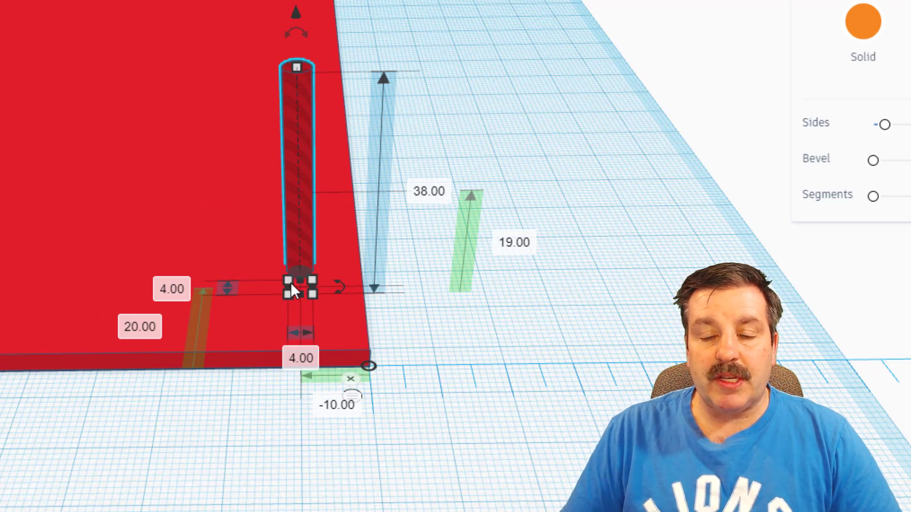
# Step: Position the peg -14 mm and 14 mm from the plate corner
pyautogui.click(327, 406)
pyautogui.press('BackSpace')
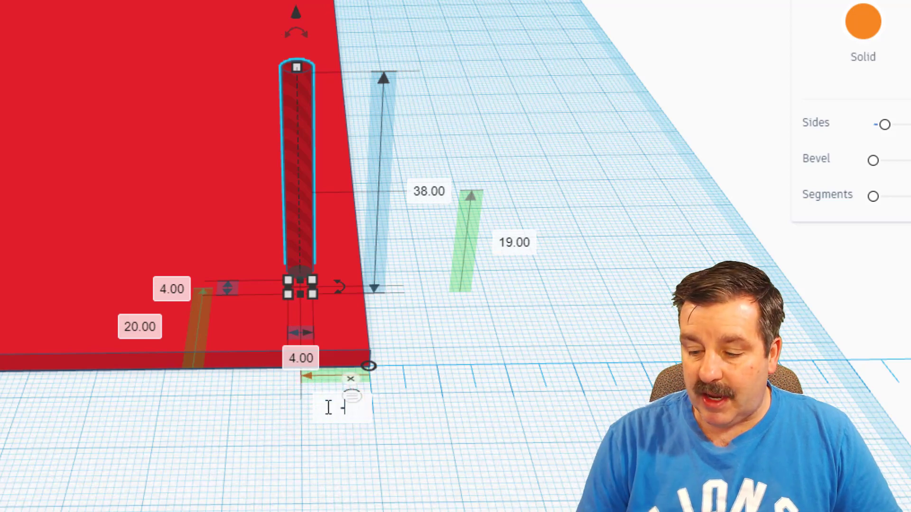
pyautogui.write('-14')
pyautogui.press('Return')
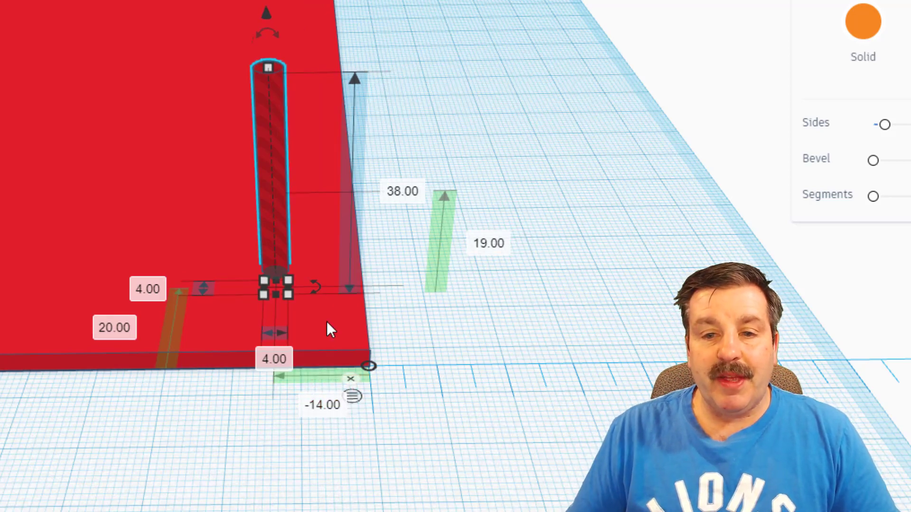
pyautogui.moveTo(212, 409); pyautogui.dragTo(474, 448, button='right')
pyautogui.click(285, 453)
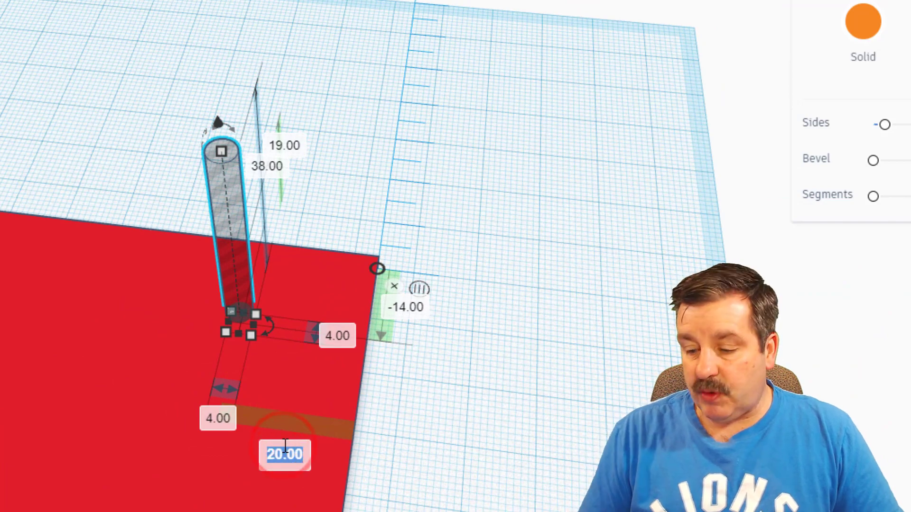
pyautogui.write('14')
pyautogui.press('Return')
# Step: Deselect the peg and orbit to view the plate from above
pyautogui.click(504, 411)
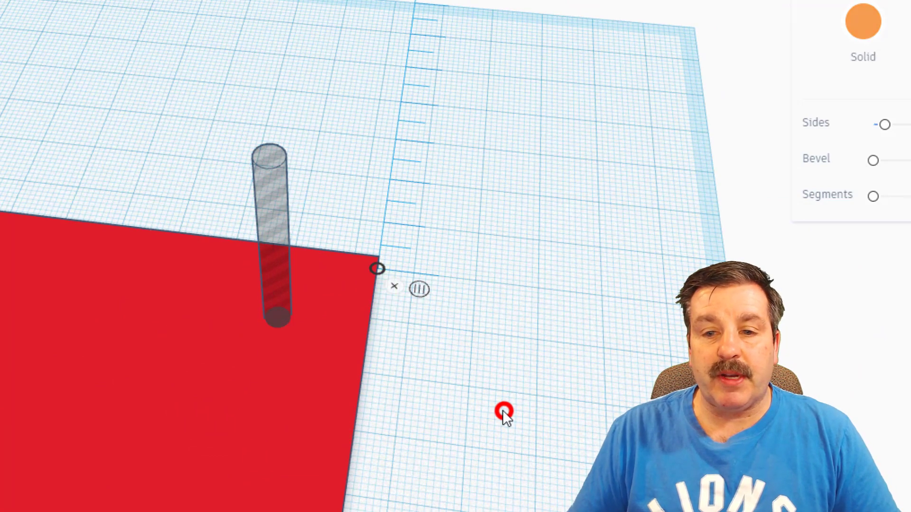
pyautogui.moveTo(545, 392); pyautogui.dragTo(126, 366, button='right')
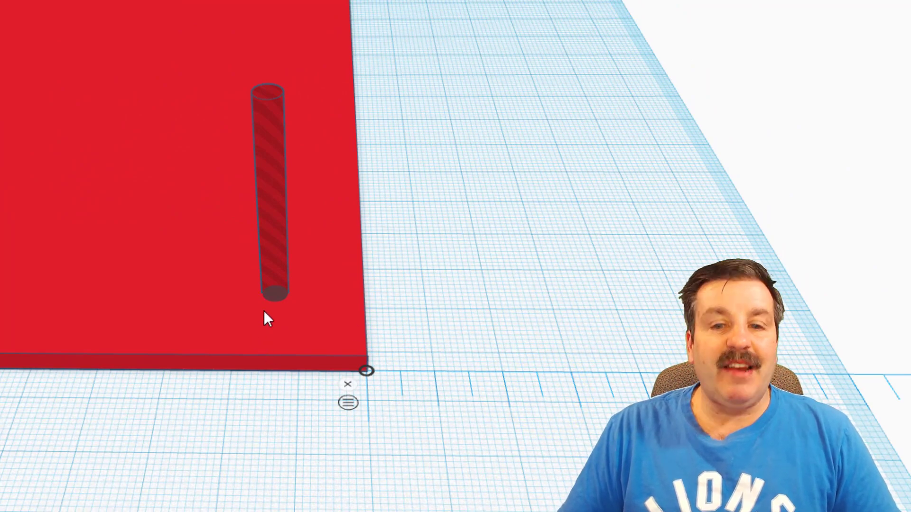
pyautogui.moveTo(199, 453); pyautogui.dragTo(270, 327, button='right')
pyautogui.scroll(-5, 348, 405)
pyautogui.moveTo(348, 405); pyautogui.dragTo(338, 404, button='right')
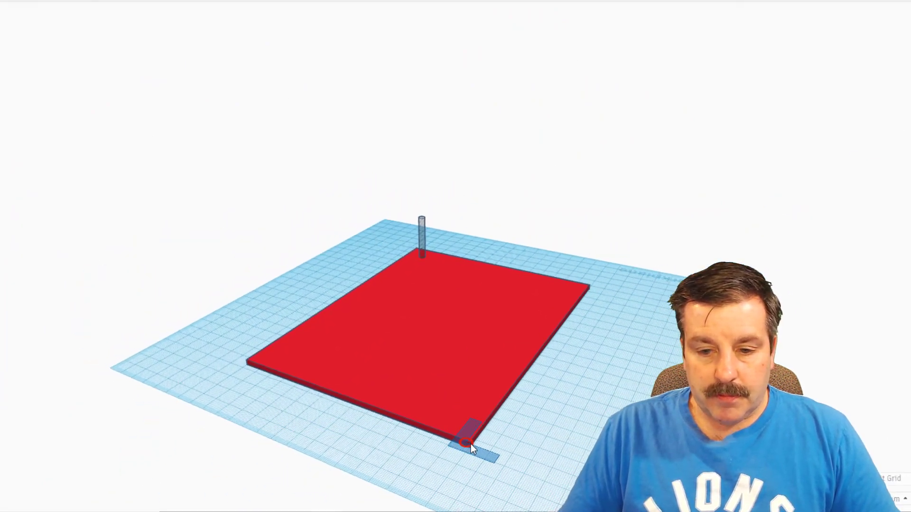
pyautogui.click(471, 444)
pyautogui.moveTo(471, 444); pyautogui.dragTo(420, 450, button='right')
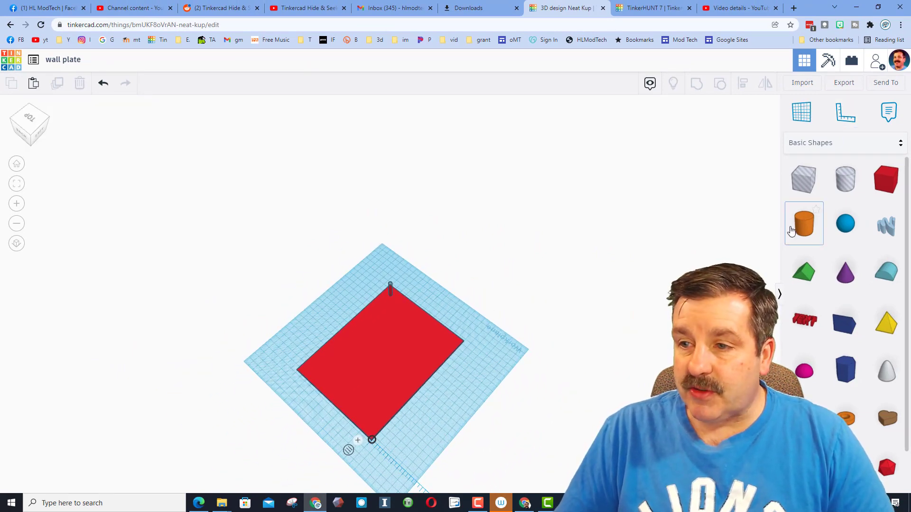
pyautogui.moveTo(791, 231); pyautogui.dragTo(374, 426)
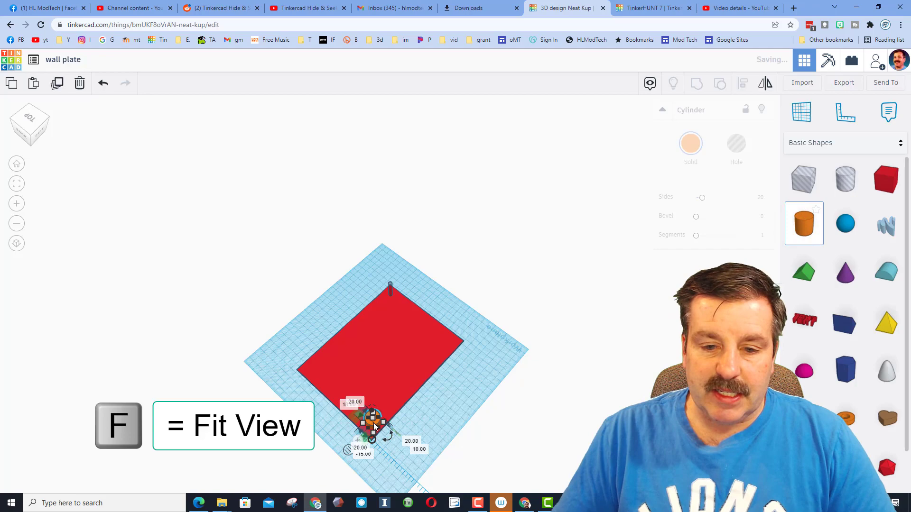
pyautogui.press('f')
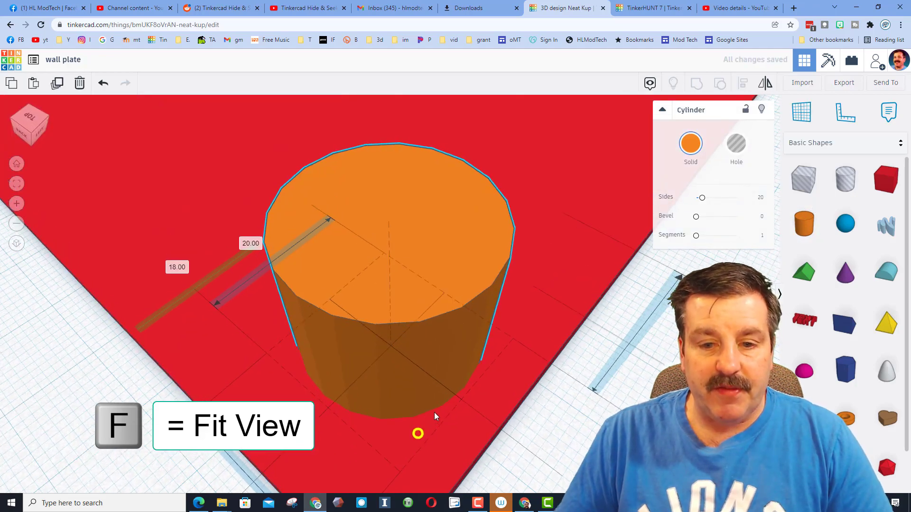
pyautogui.click(418, 433)
pyautogui.click(442, 373)
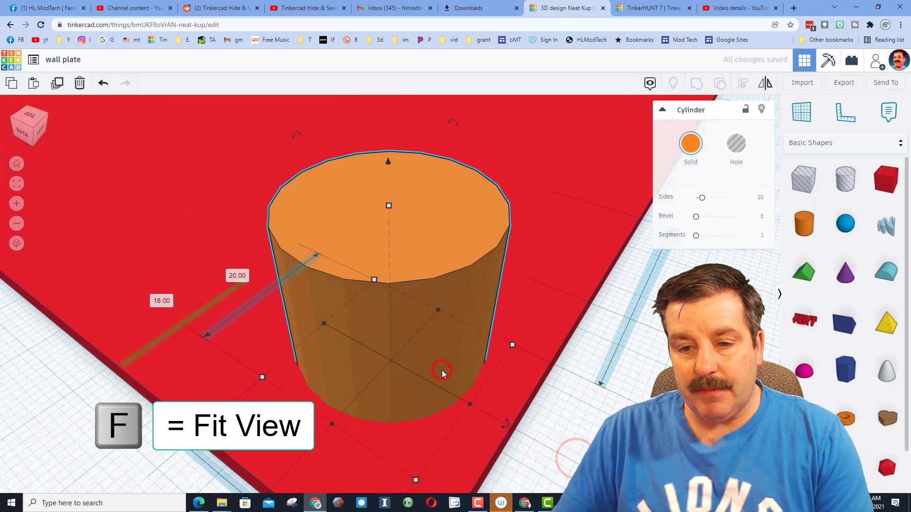
pyautogui.press('Delete')
pyautogui.scroll(-5, 427, 427)
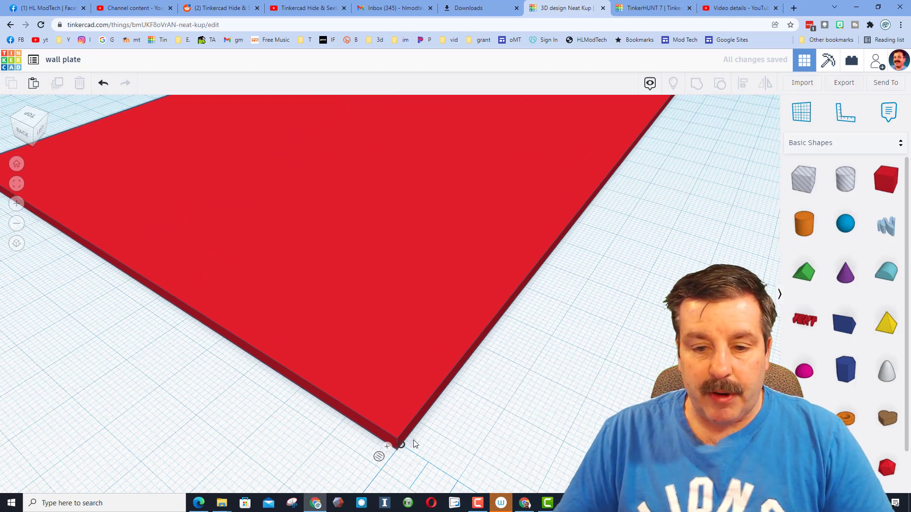
pyautogui.click(399, 448)
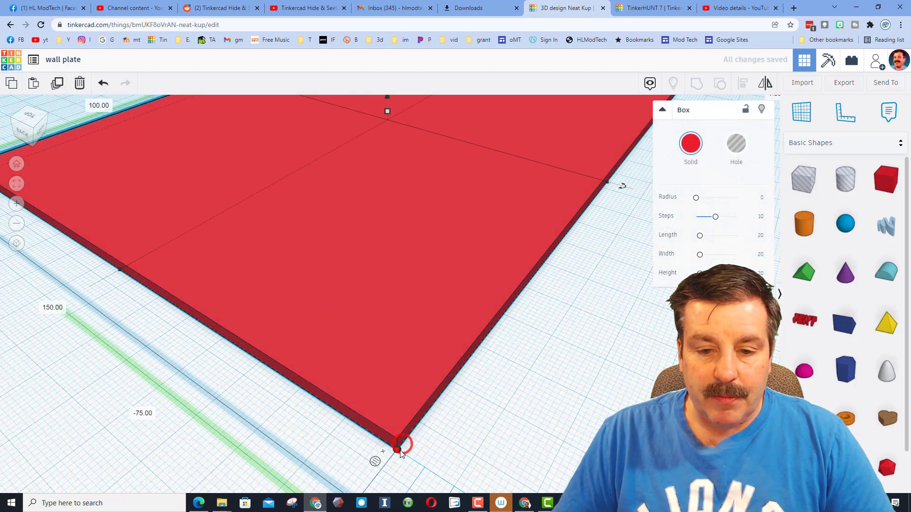
pyautogui.click(417, 448)
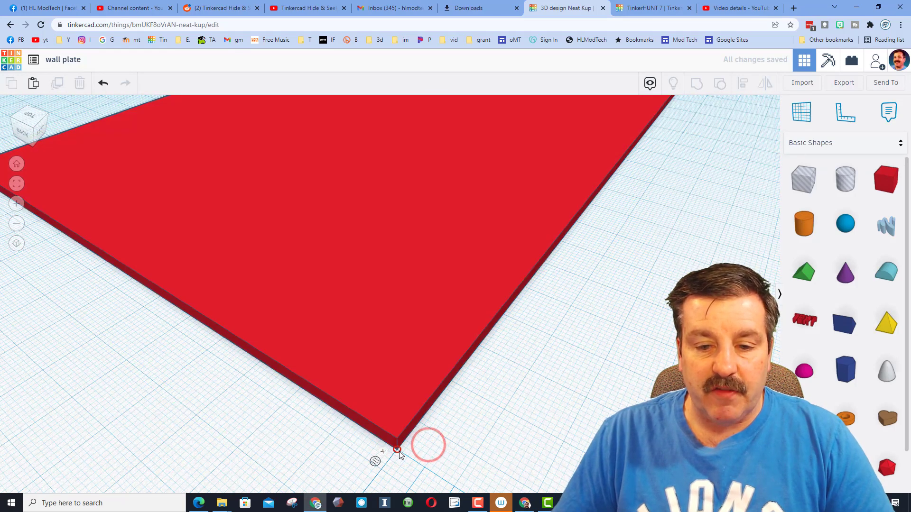
pyautogui.scroll(-1, 406, 444)
pyautogui.scroll(-1, 406, 444)
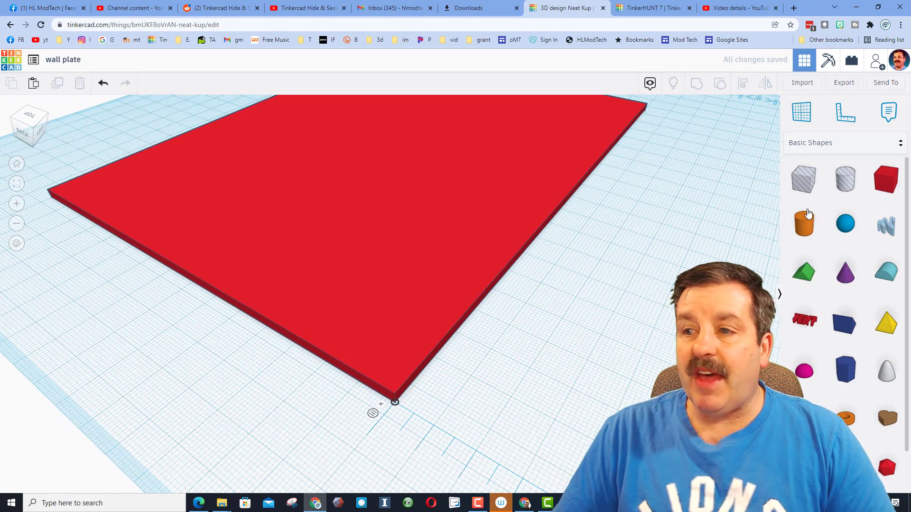
# Step: Add a cylinder hole on the plate, scale it to 28 mm, 15 mm from the edge
pyautogui.moveTo(809, 213); pyautogui.dragTo(398, 299)
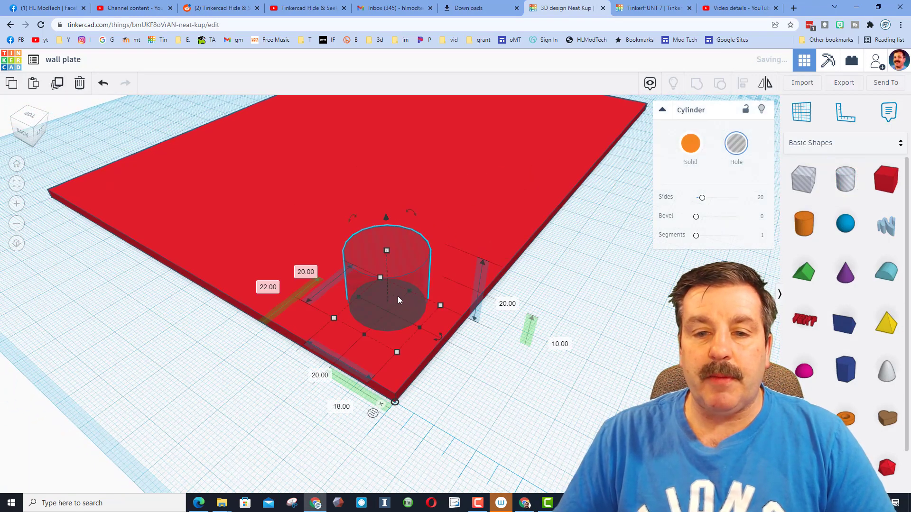
pyautogui.keyDown('shift'); pyautogui.moveTo(387, 251); pyautogui.dragTo(386, 222); pyautogui.keyUp('shift')
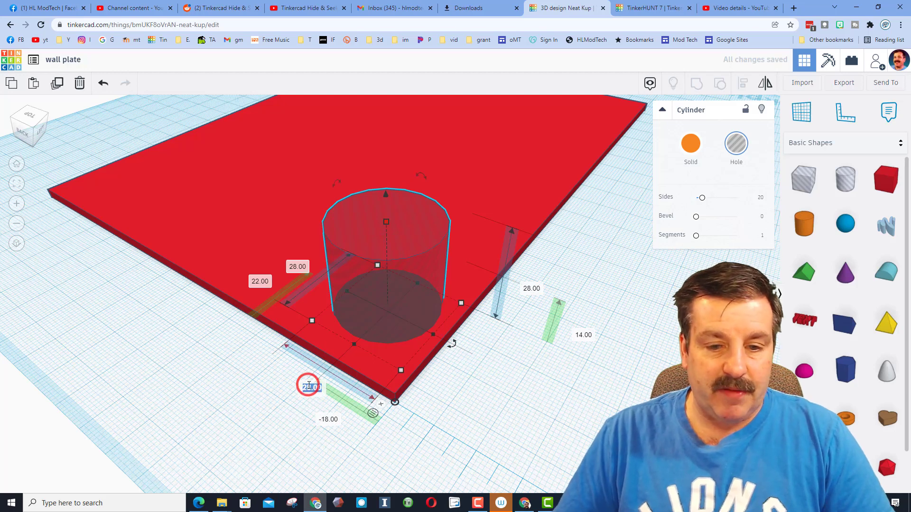
pyautogui.write('15')
pyautogui.press('Return')
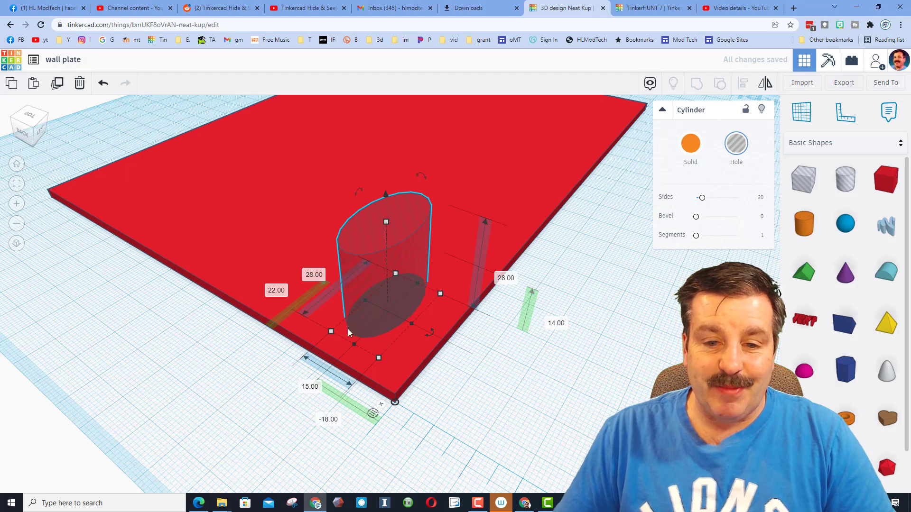
# Step: Set the hole's width to 15 mm and its sides to 64
pyautogui.click(324, 273)
pyautogui.write('1')
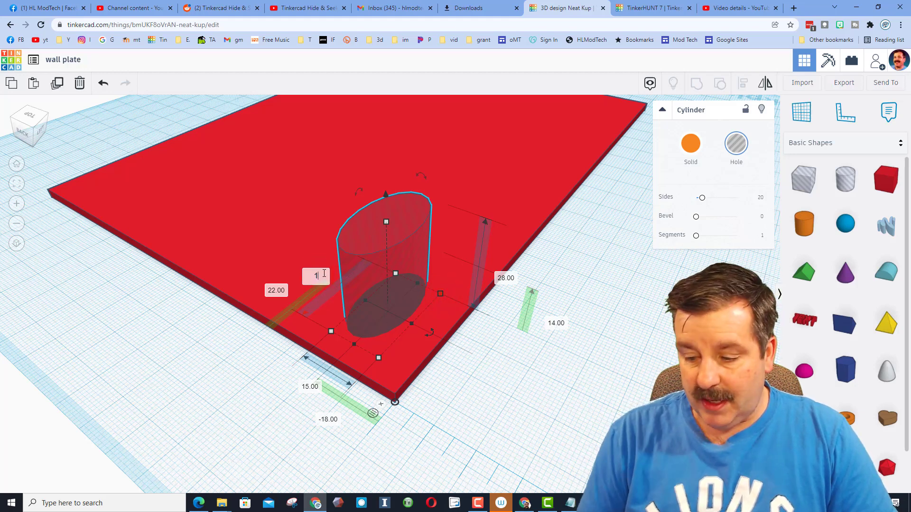
pyautogui.write('5')
pyautogui.press('Return')
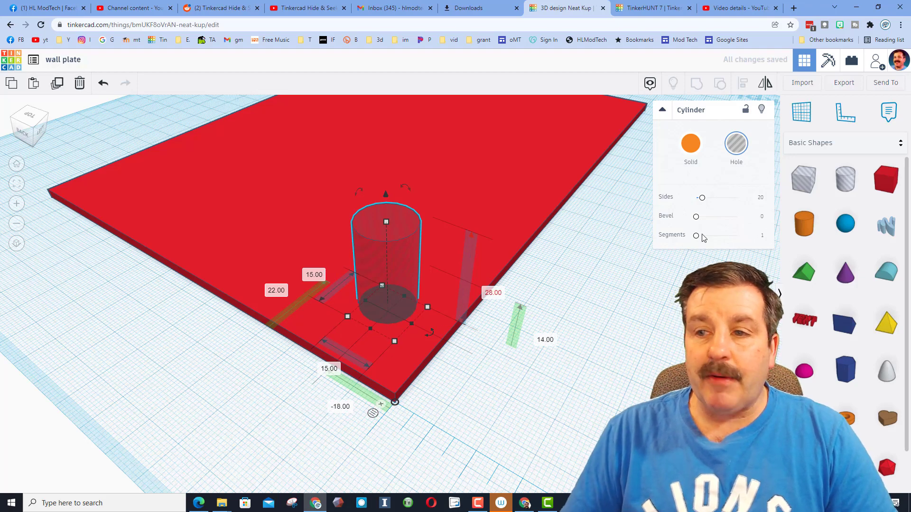
pyautogui.moveTo(704, 201); pyautogui.dragTo(736, 198)
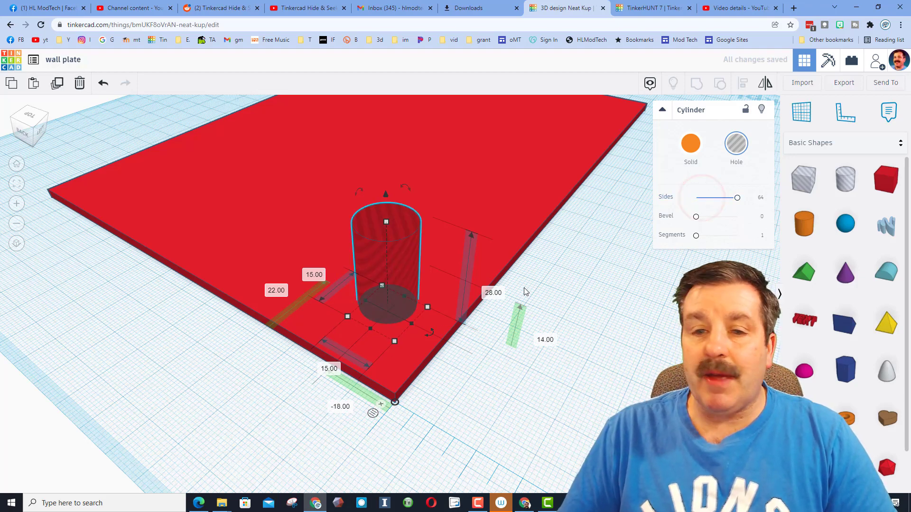
pyautogui.moveTo(463, 328); pyautogui.dragTo(476, 363, button='right')
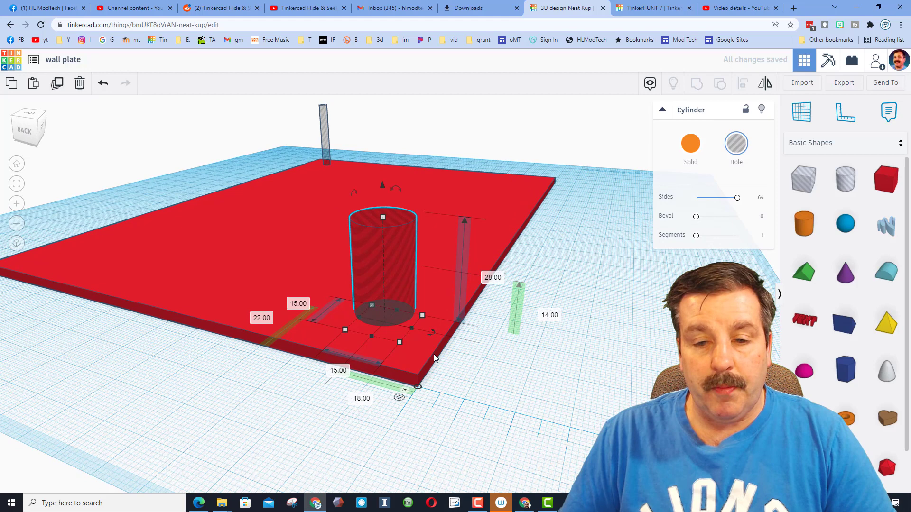
# Step: Offset the 15 mm hole -20 and 20 mm from the plate corner, undoing the accidental width change
pyautogui.click(399, 398)
pyautogui.click(399, 398)
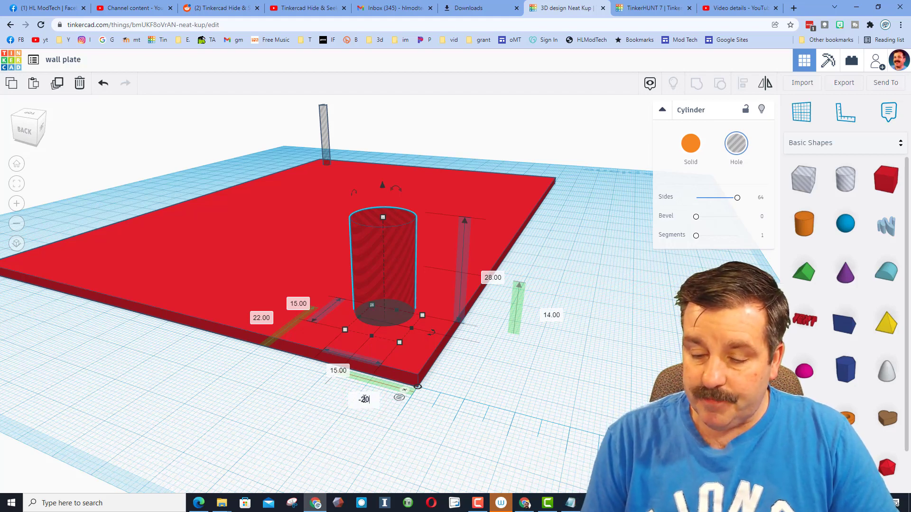
pyautogui.press('Return')
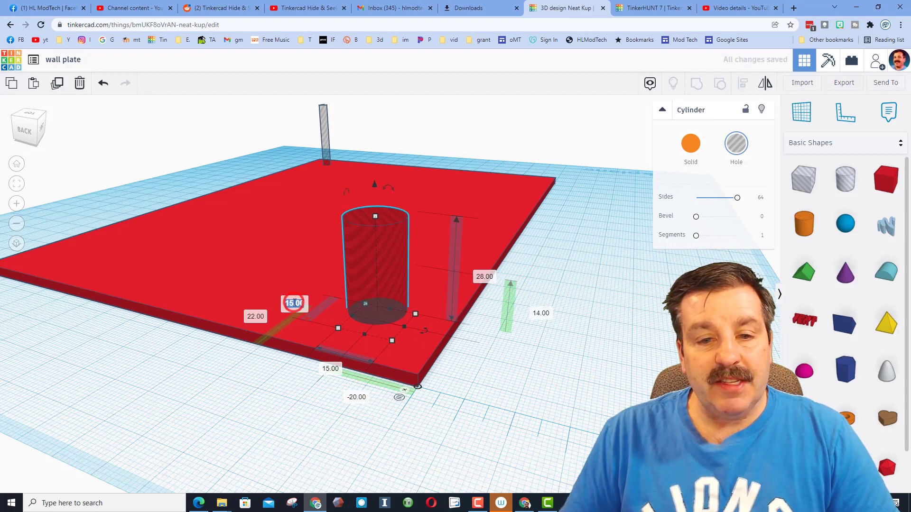
pyautogui.press('Return')
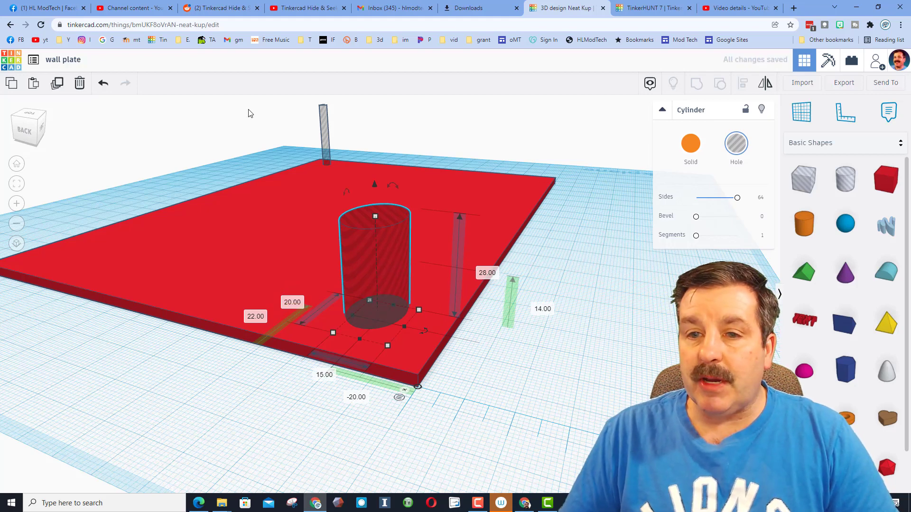
pyautogui.click(103, 83)
pyautogui.moveTo(375, 228); pyautogui.dragTo(372, 268, button='right')
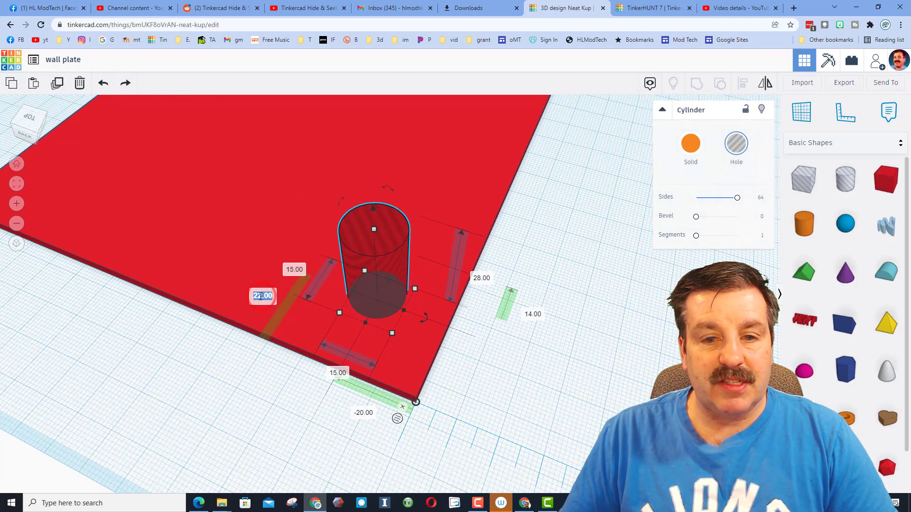
pyautogui.press('Return')
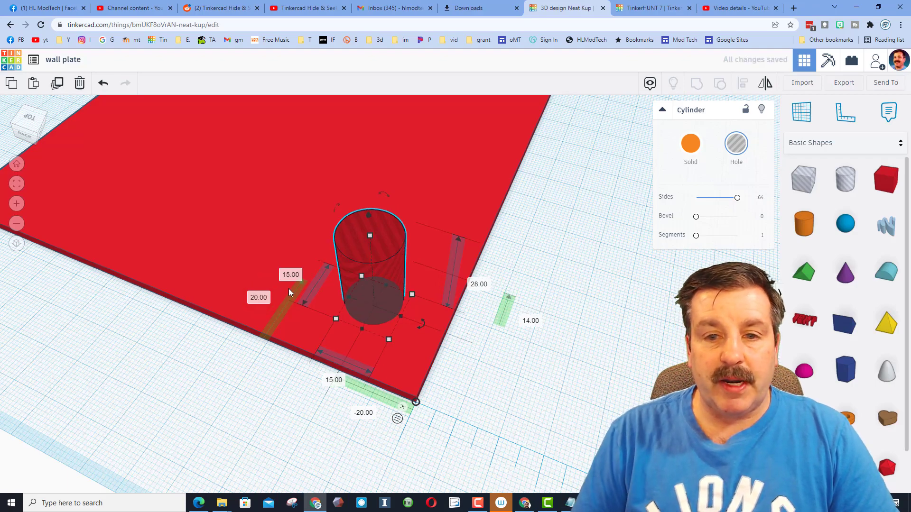
pyautogui.scroll(-5, 429, 351)
pyautogui.moveTo(419, 329); pyautogui.dragTo(380, 291, button='right')
# Step: Mirror a copy of the hole and peg to the opposite side of the plate
pyautogui.keyDown('shift'); pyautogui.click(378, 291); pyautogui.keyUp('shift')
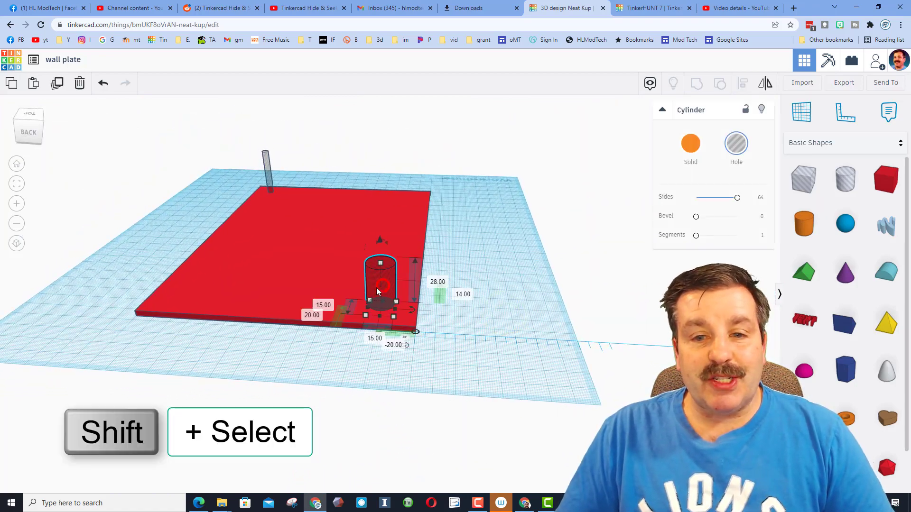
pyautogui.keyDown('shift'); pyautogui.click(269, 176); pyautogui.keyUp('shift')
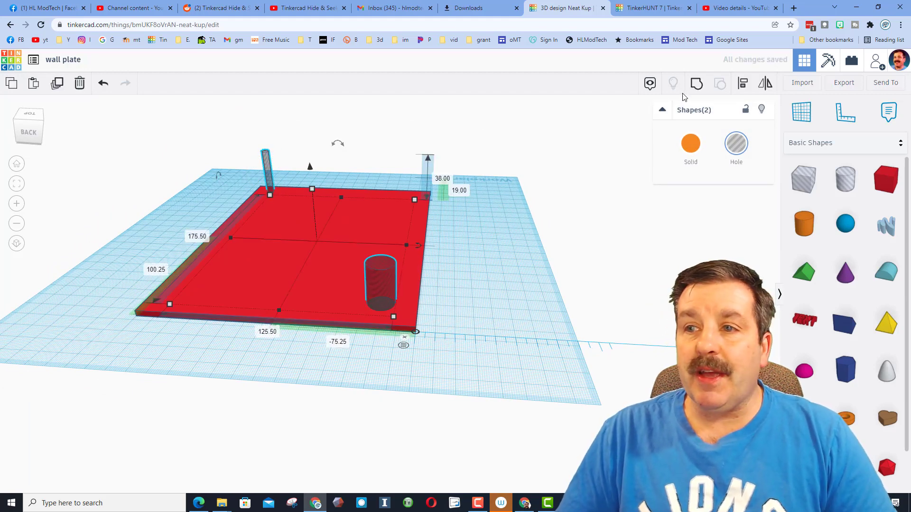
pyautogui.click(764, 85)
pyautogui.moveTo(522, 221); pyautogui.dragTo(370, 317, button='right')
pyautogui.scroll(-3, 370, 318)
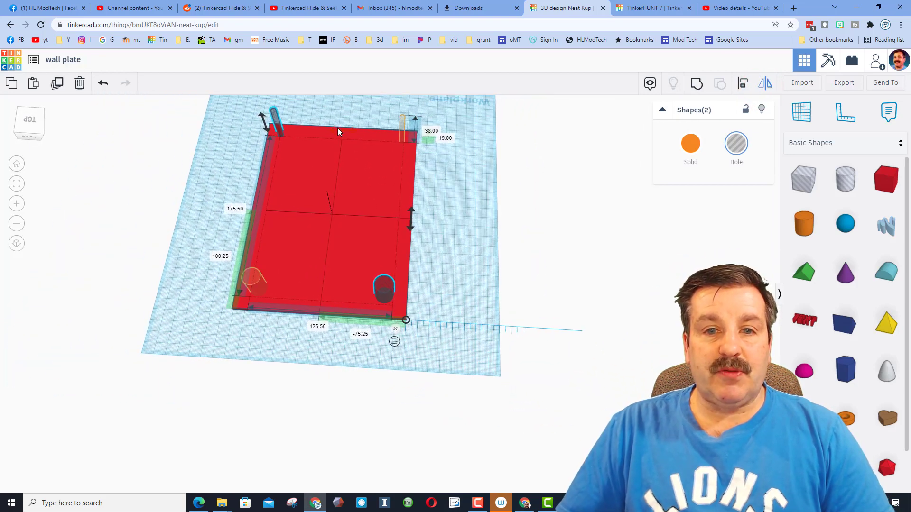
# Step: Marquee-select all five shapes together
pyautogui.click(467, 228)
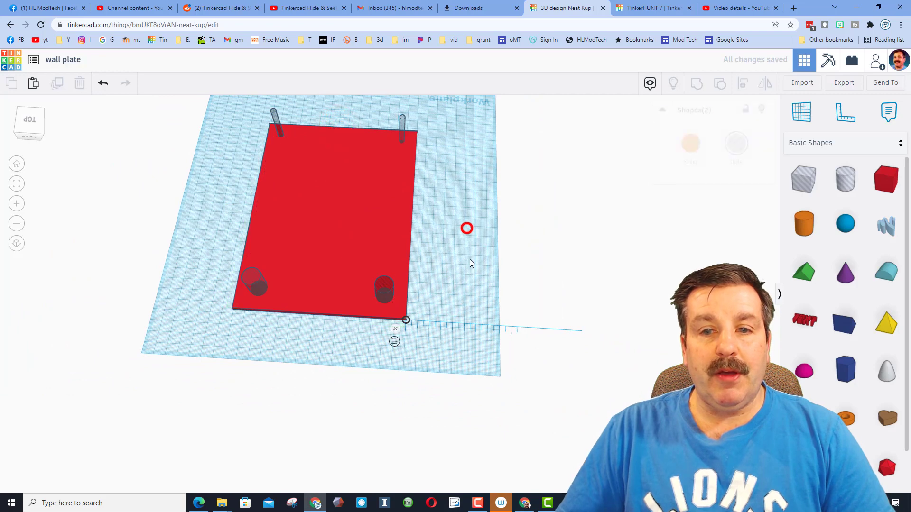
pyautogui.moveTo(467, 268); pyautogui.dragTo(474, 217, button='right')
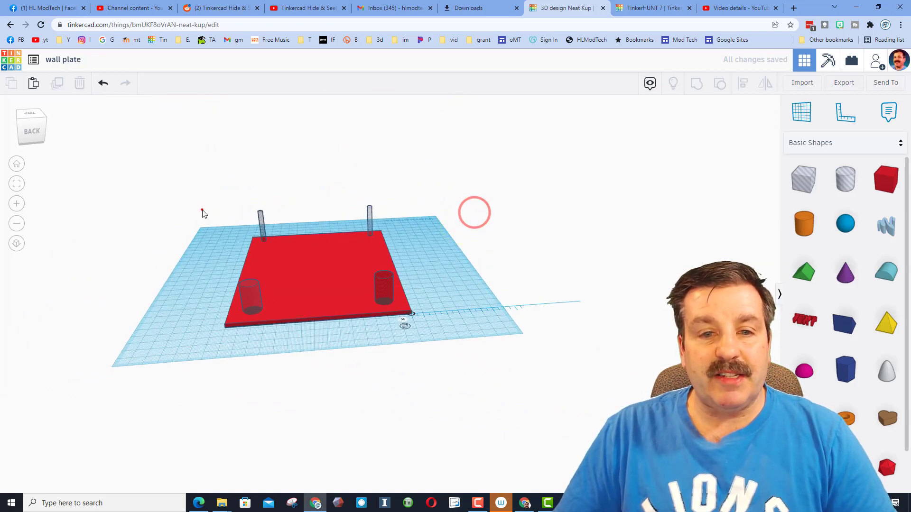
pyautogui.moveTo(201, 209); pyautogui.dragTo(399, 343)
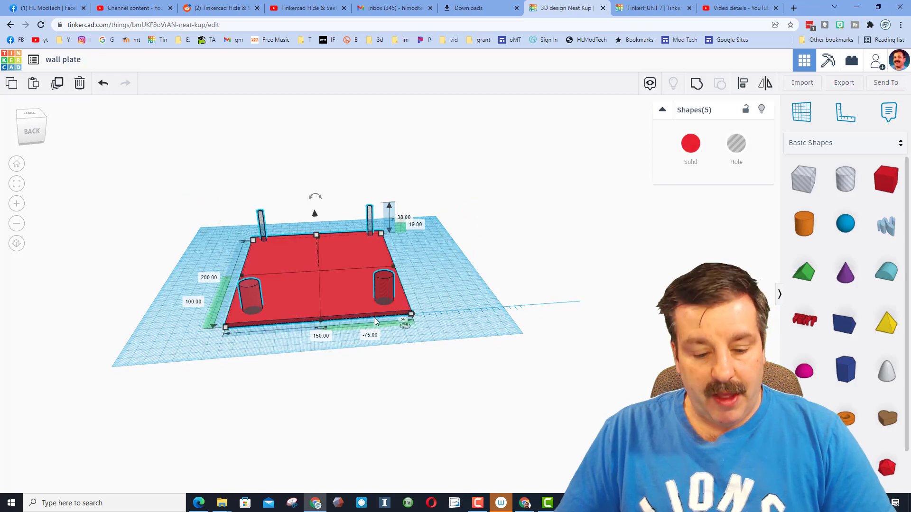
# Step: Group the five shapes with Ctrl+G to cut the holes, then dismiss the ruler
pyautogui.hotkey('ctrl', 'g')
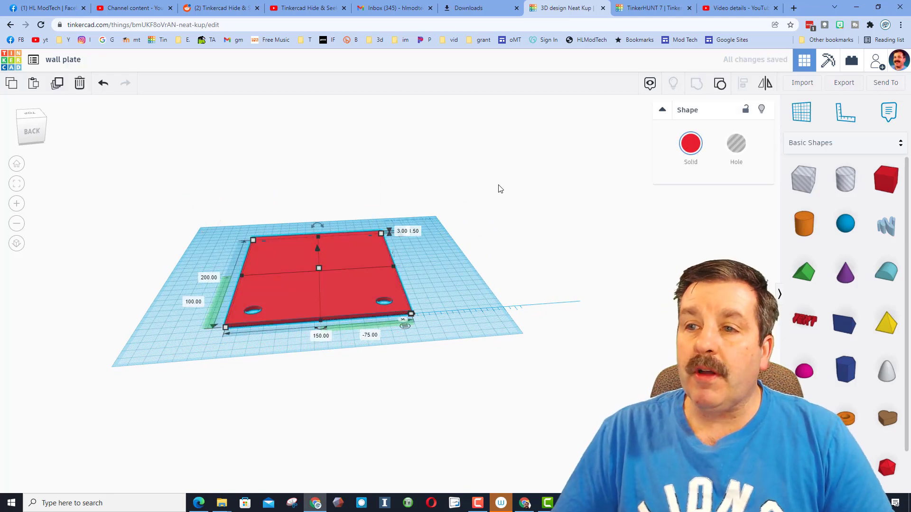
pyautogui.moveTo(498, 189); pyautogui.dragTo(399, 231, button='right')
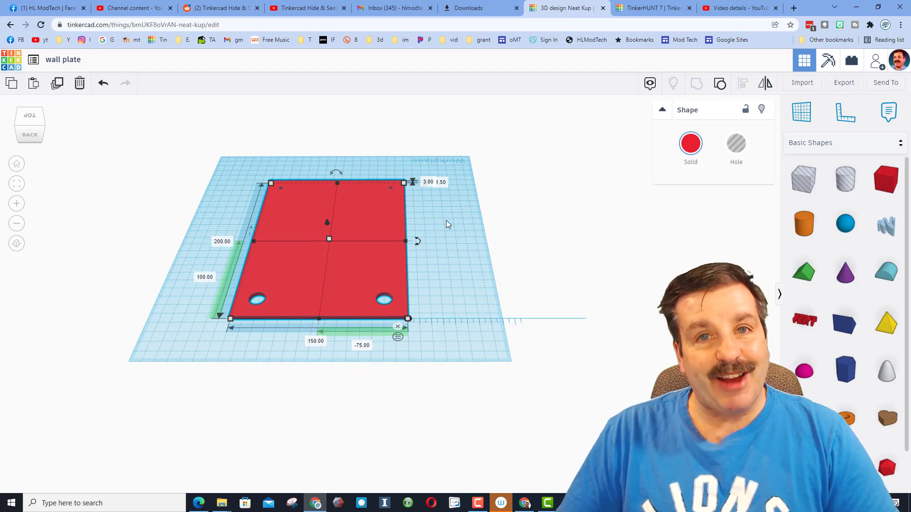
pyautogui.click(399, 328)
pyautogui.click(478, 305)
pyautogui.moveTo(477, 305); pyautogui.dragTo(429, 301, button='right')
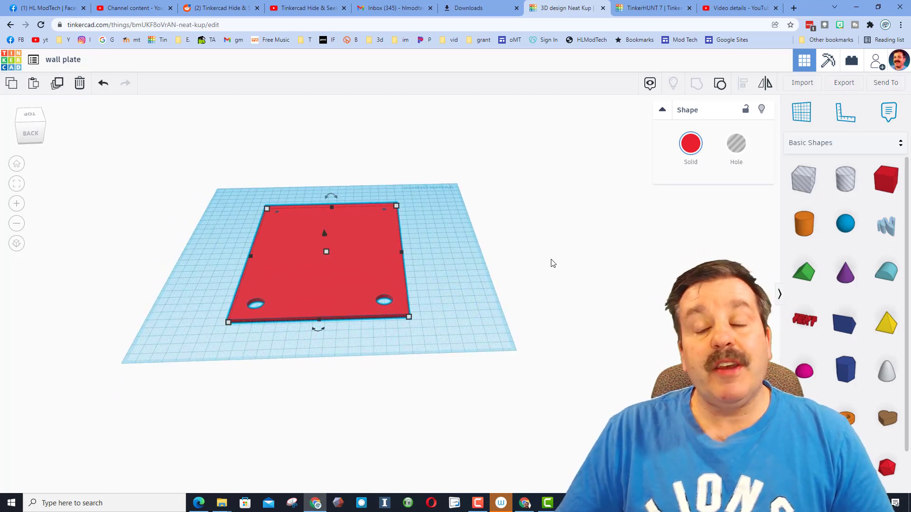
pyautogui.scroll(2, 482, 301)
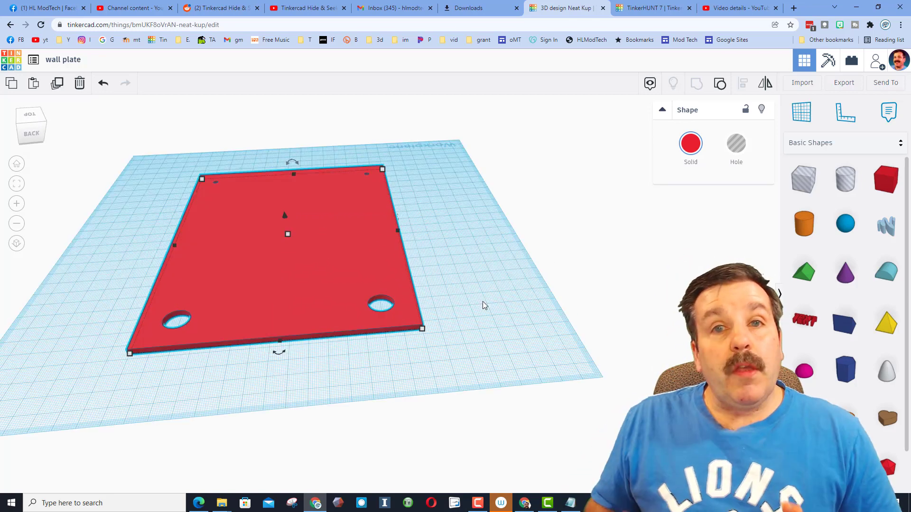